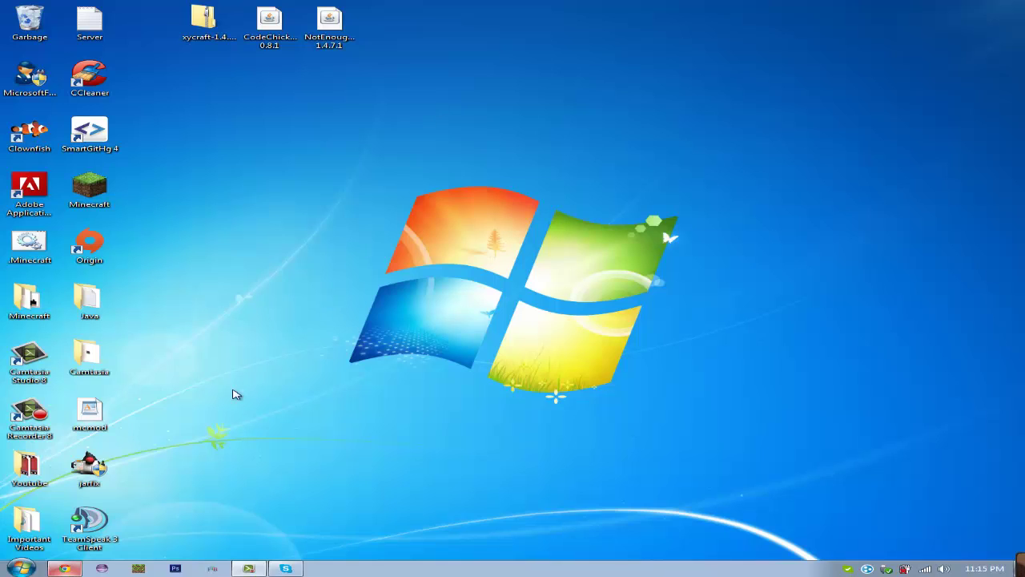
- Restore the Chrome window showing the Minecraft Forge Releases forum page
{"action": "left_click", "coordinate": [64, 568]}
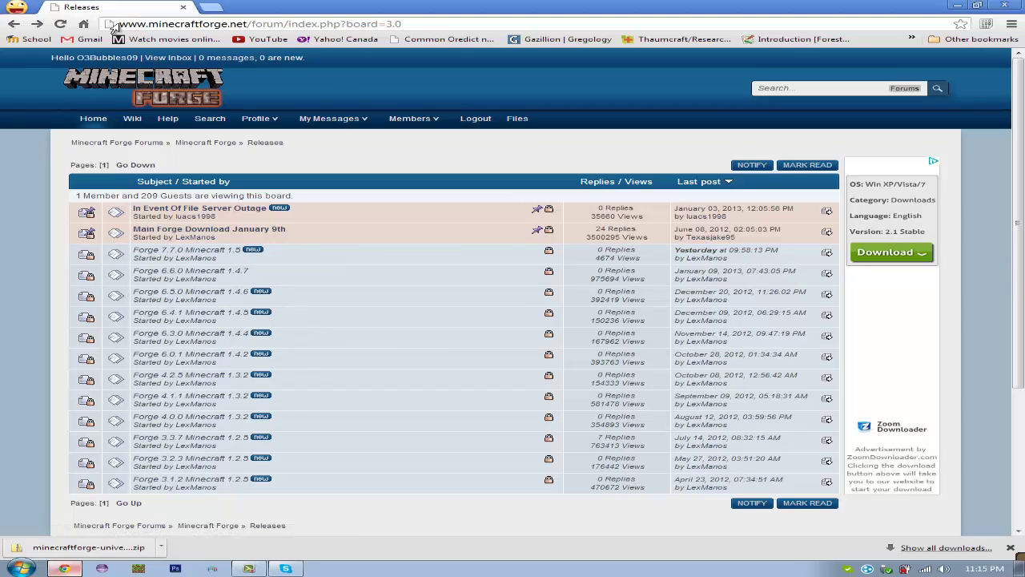
- Open the 'Forge 7.7.0 Minecraft 1.5' topic and snap Chrome to the right half of the screen
{"action": "left_click_drag", "start_coordinate": [121, 24], "coordinate": [458, 23]}
{"action": "left_click", "coordinate": [452, 24]}
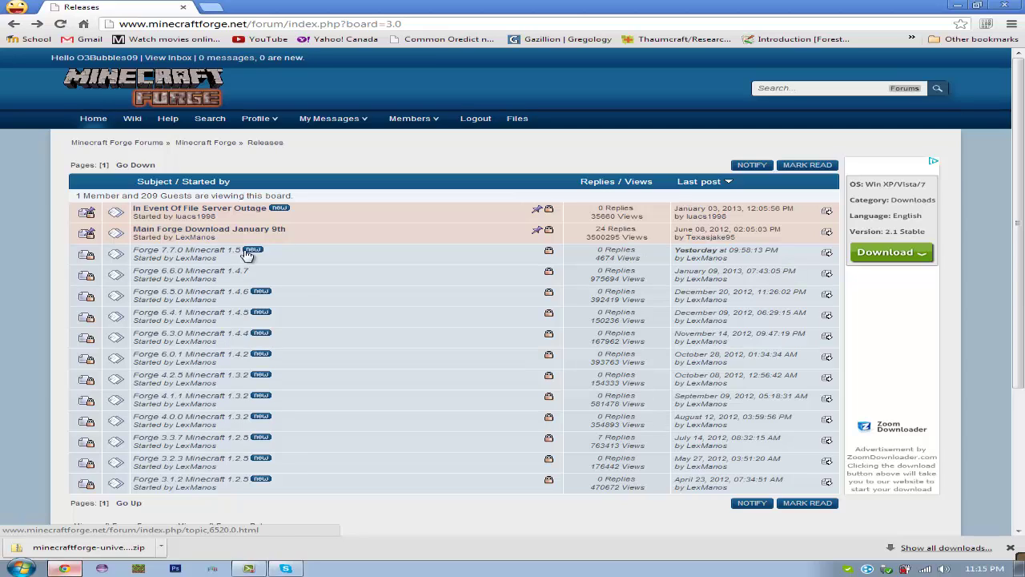
{"action": "left_click", "coordinate": [172, 252]}
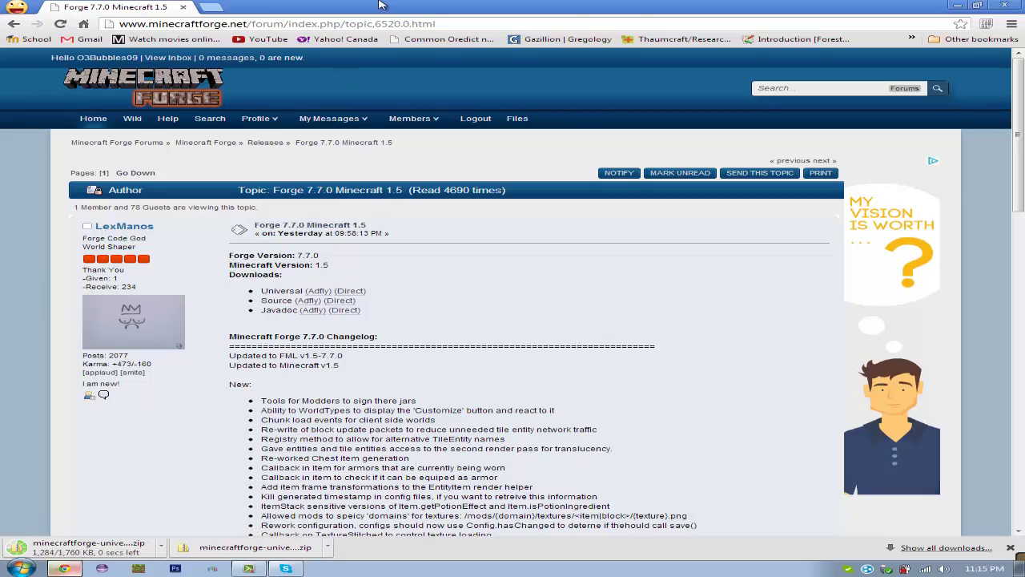
{"action": "left_click_drag", "start_coordinate": [380, 4], "coordinate": [1024, 48]}
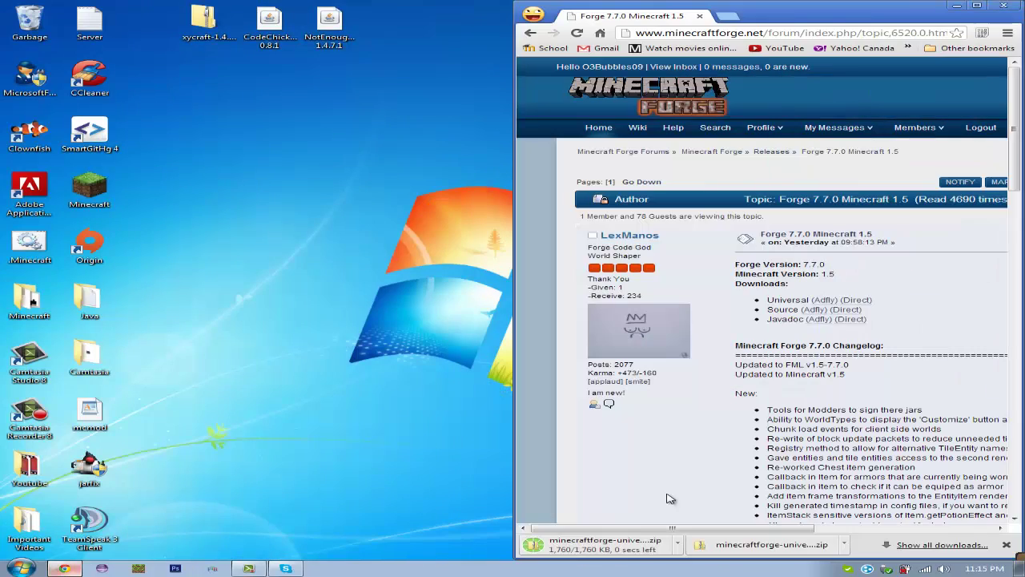
- Abandon the %appdata% Start search and open the Run box with %appdata% entered
{"action": "left_click", "coordinate": [19, 567]}
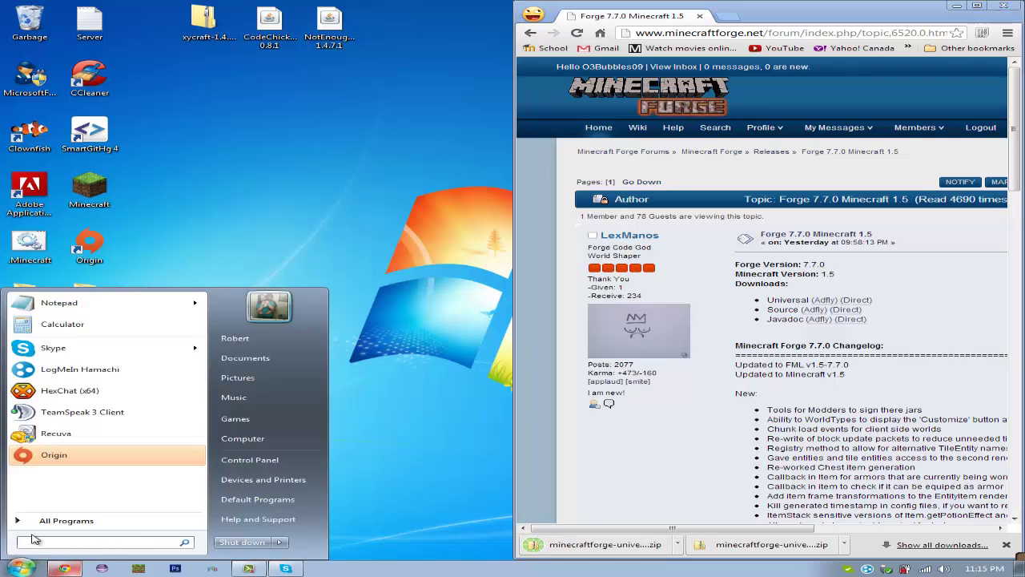
{"action": "type", "text": "%"}
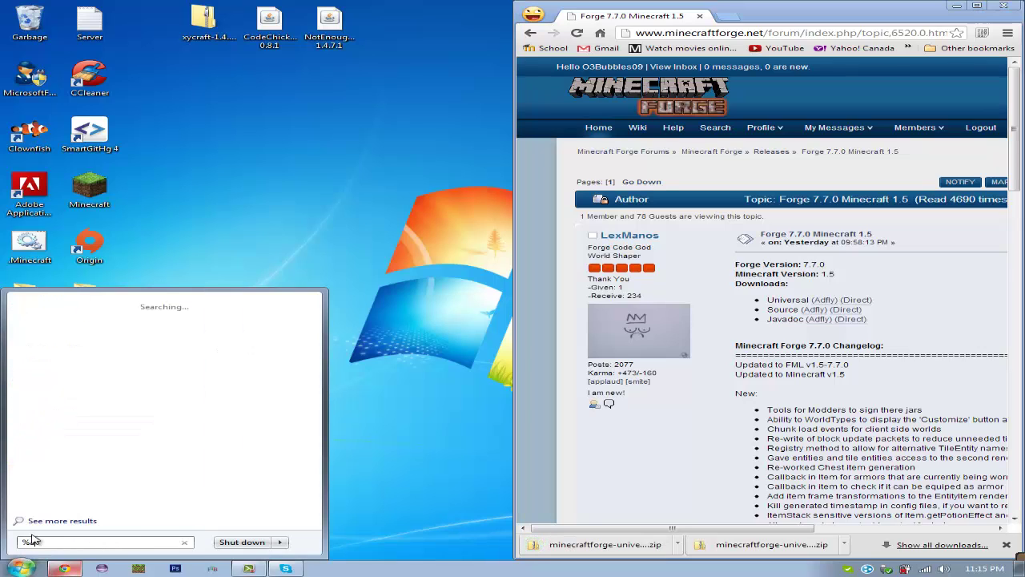
{"action": "type", "text": "appdata%"}
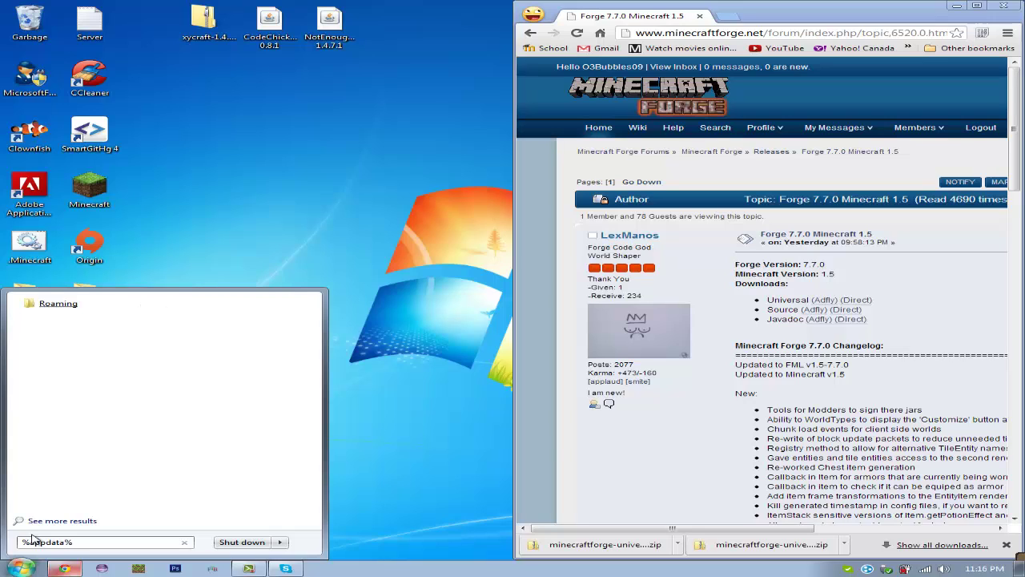
{"action": "double_click", "coordinate": [32, 538]}
{"action": "key", "text": "BackSpace"}
{"action": "left_click", "coordinate": [376, 394]}
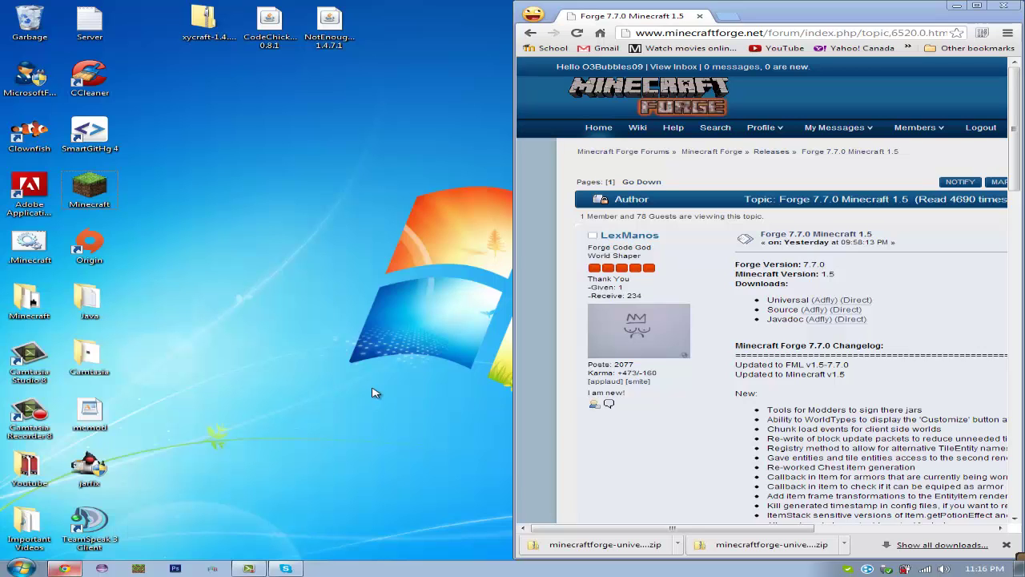
{"action": "key", "text": "super+r"}
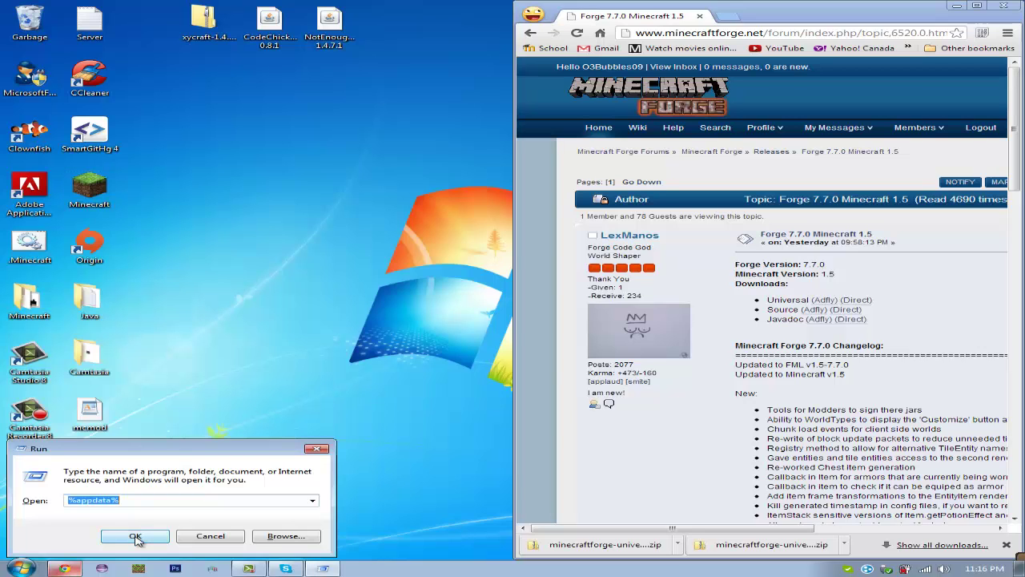
- Open the Roaming folder, enlarge the Explorer window, and go into .minecraft\bin
{"action": "left_click", "coordinate": [135, 537]}
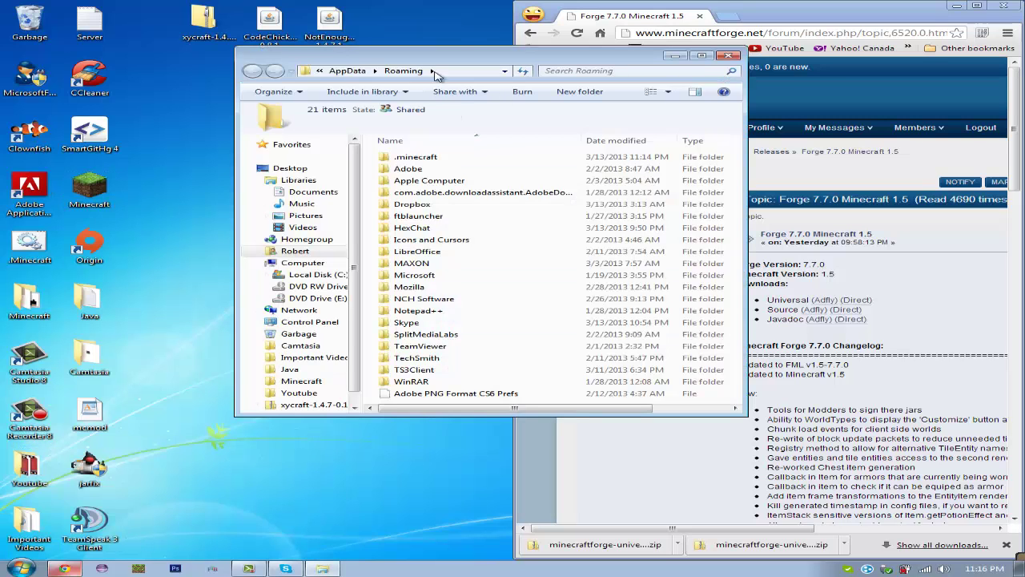
{"action": "left_click_drag", "start_coordinate": [459, 59], "coordinate": [532, 101]}
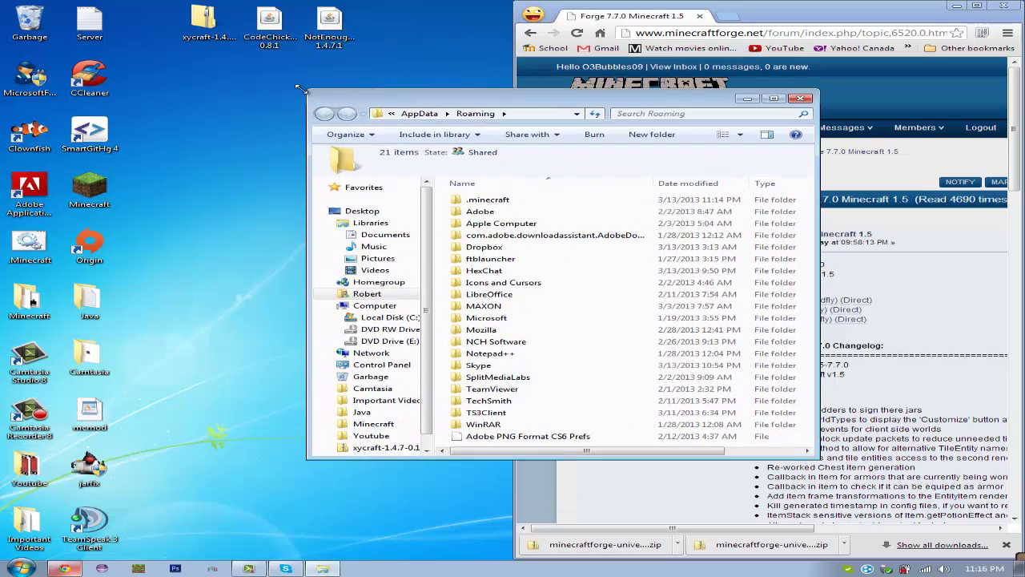
{"action": "left_click_drag", "start_coordinate": [307, 91], "coordinate": [67, 54]}
{"action": "double_click", "coordinate": [267, 162]}
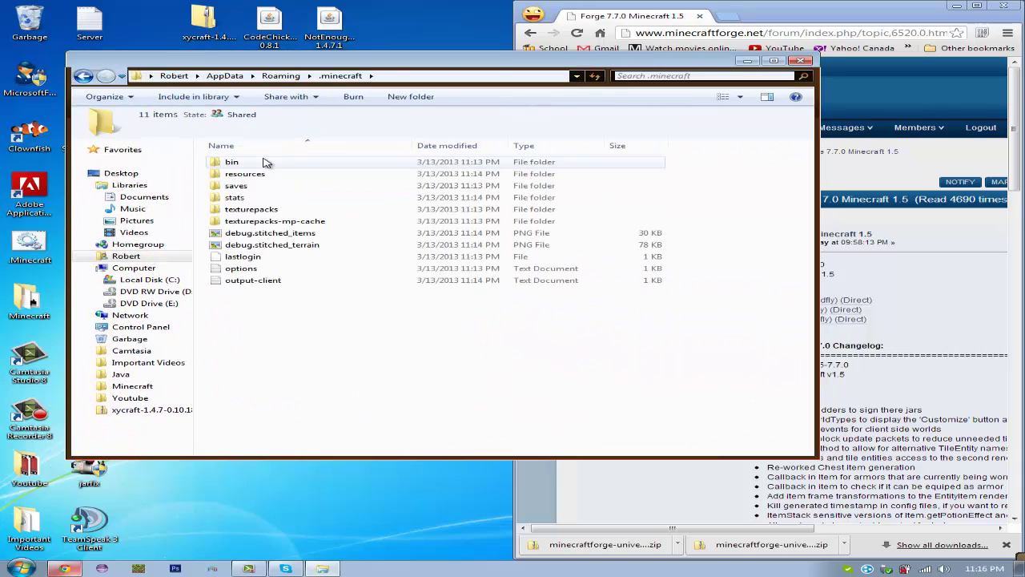
{"action": "double_click", "coordinate": [267, 162]}
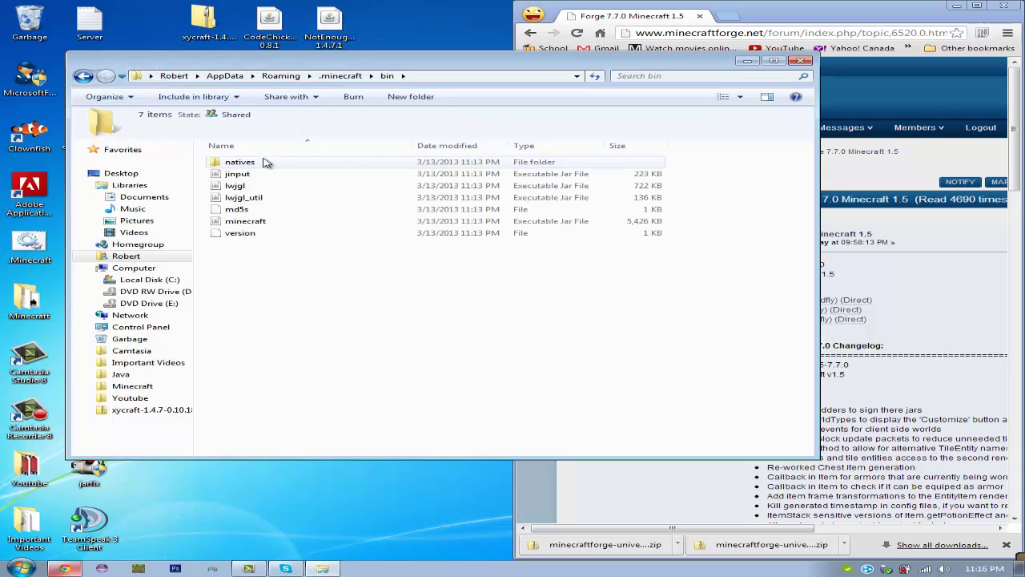
- Show the Open with > WinRAR archiver option for minecraft.jar
{"action": "left_click", "coordinate": [245, 227]}
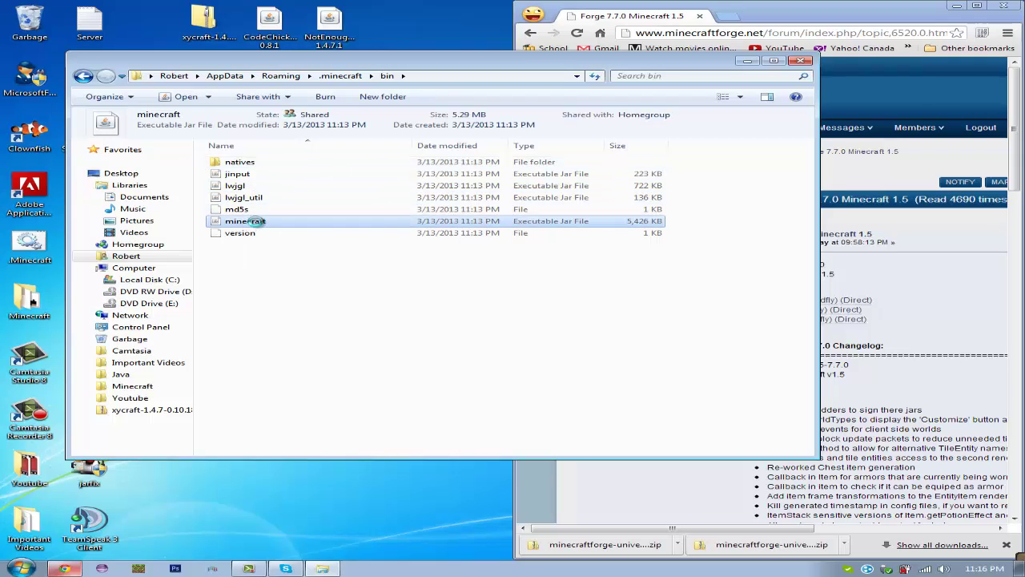
{"action": "right_click", "coordinate": [256, 222]}
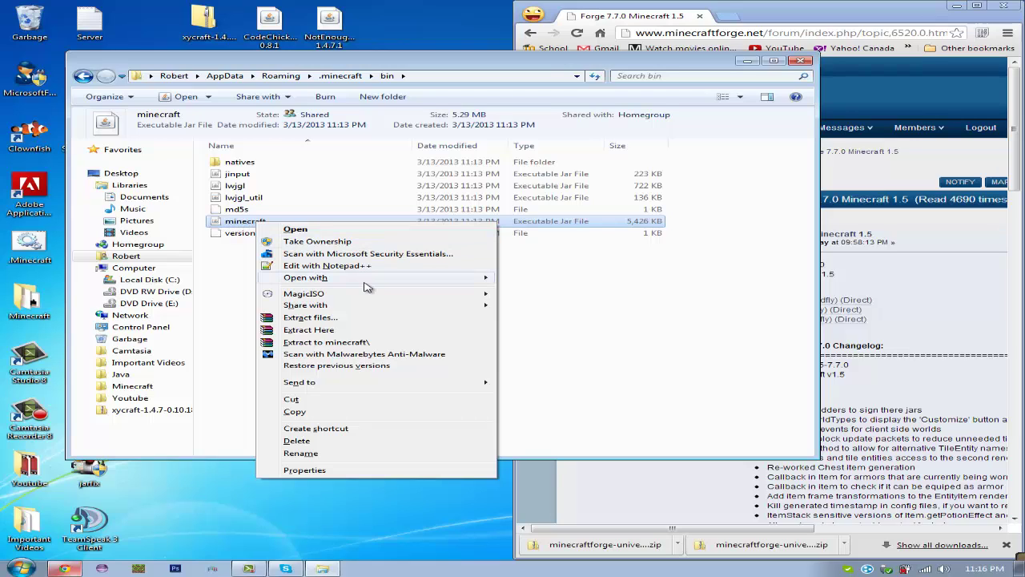
{"action": "mouse_move", "coordinate": [364, 278]}
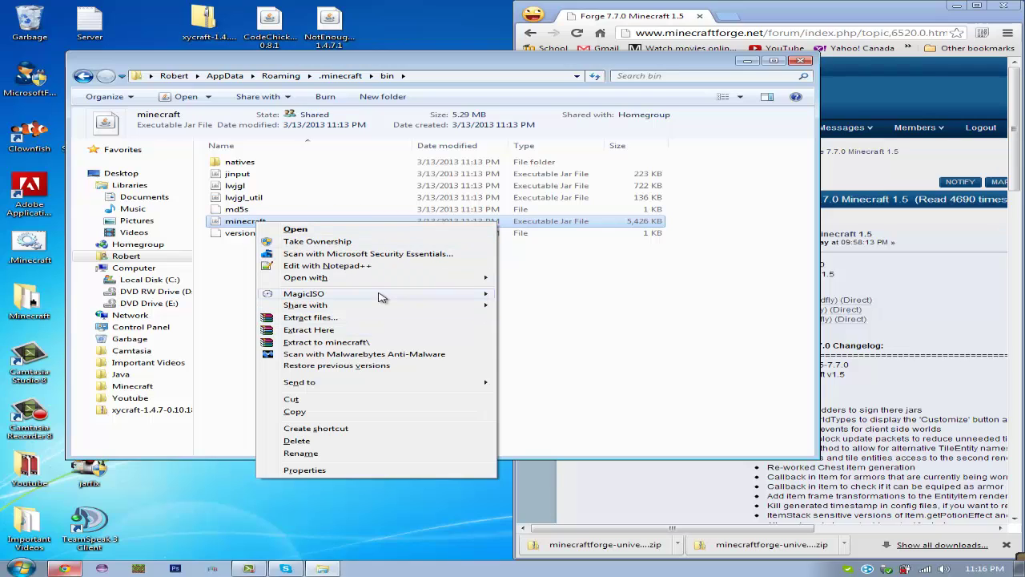
- Open minecraft.jar in WinRAR archiver and dismiss the licence reminder
{"action": "mouse_move", "coordinate": [411, 279]}
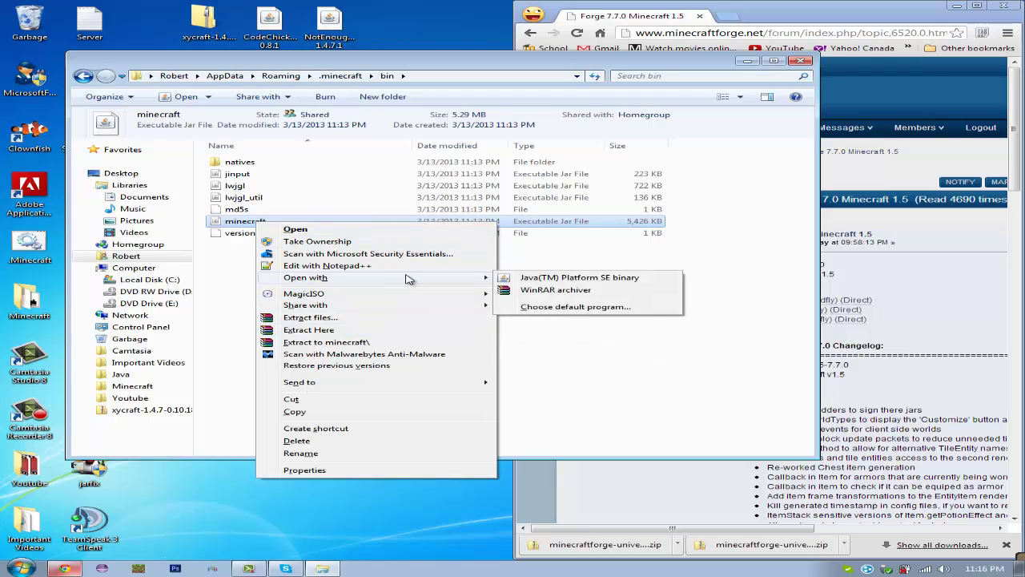
{"action": "left_click", "coordinate": [557, 291]}
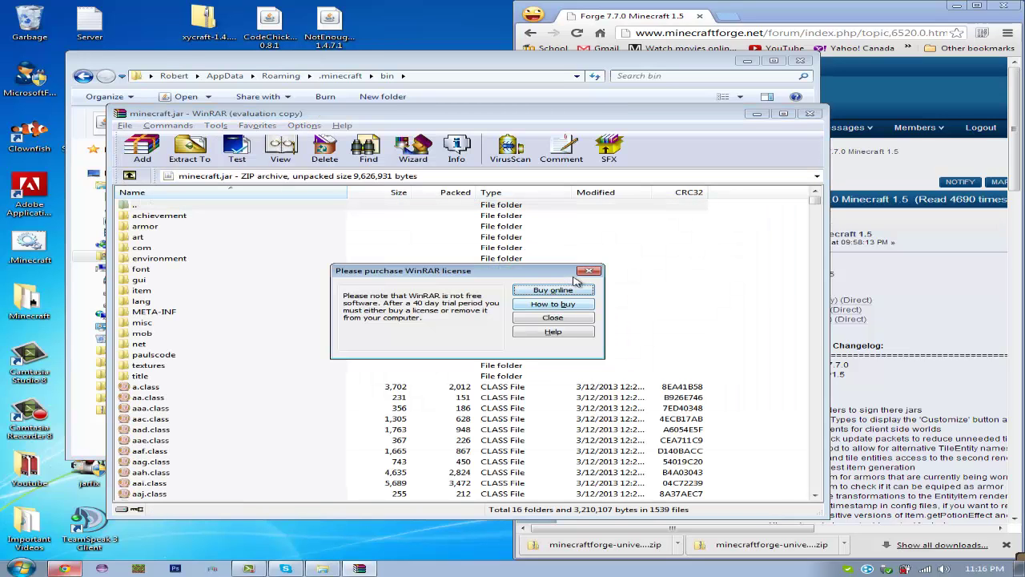
{"action": "left_click", "coordinate": [587, 270]}
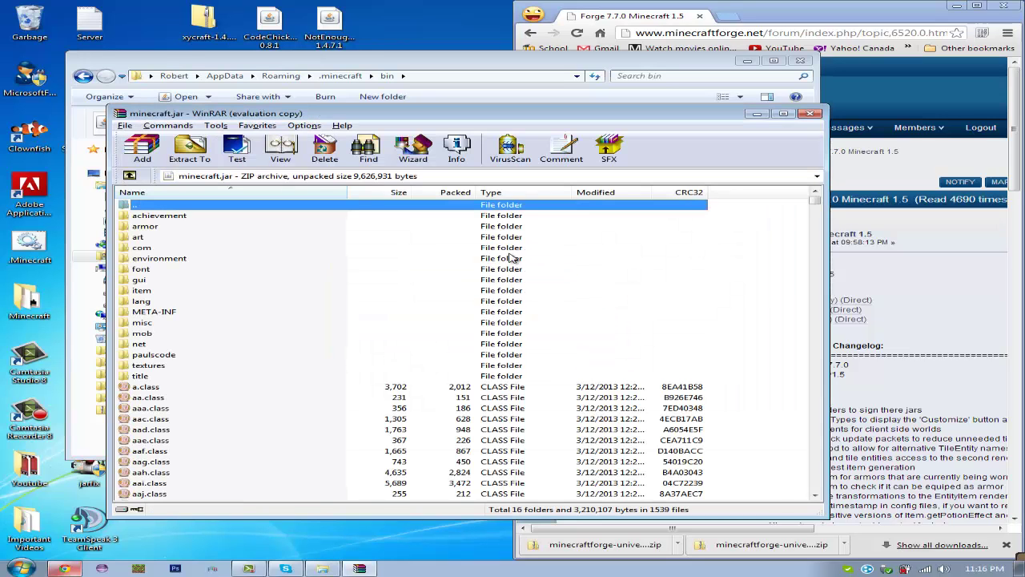
- Delete the META-INF folder from minecraft.jar and move the archive window aside
{"action": "left_click", "coordinate": [153, 312]}
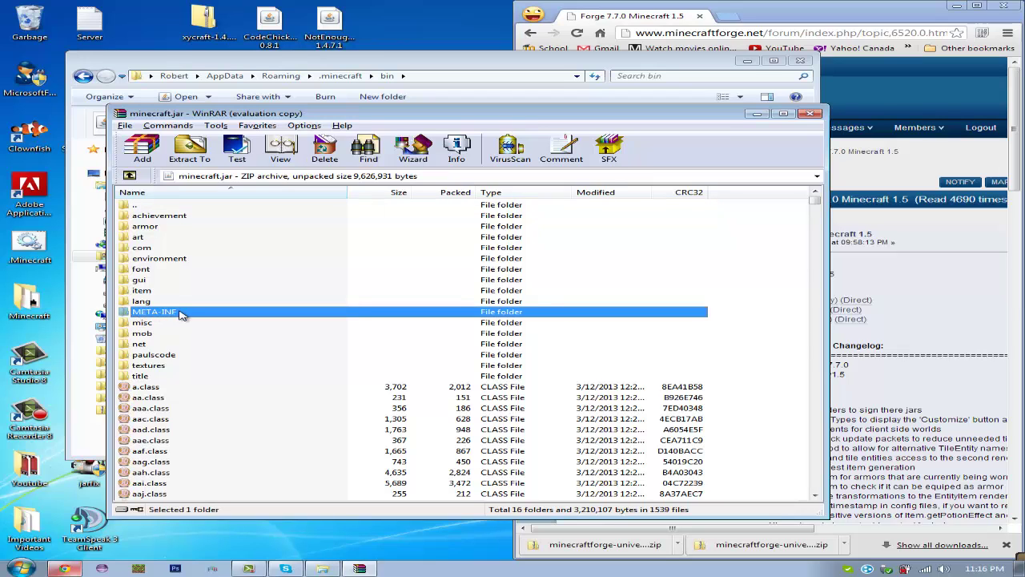
{"action": "left_click", "coordinate": [325, 149]}
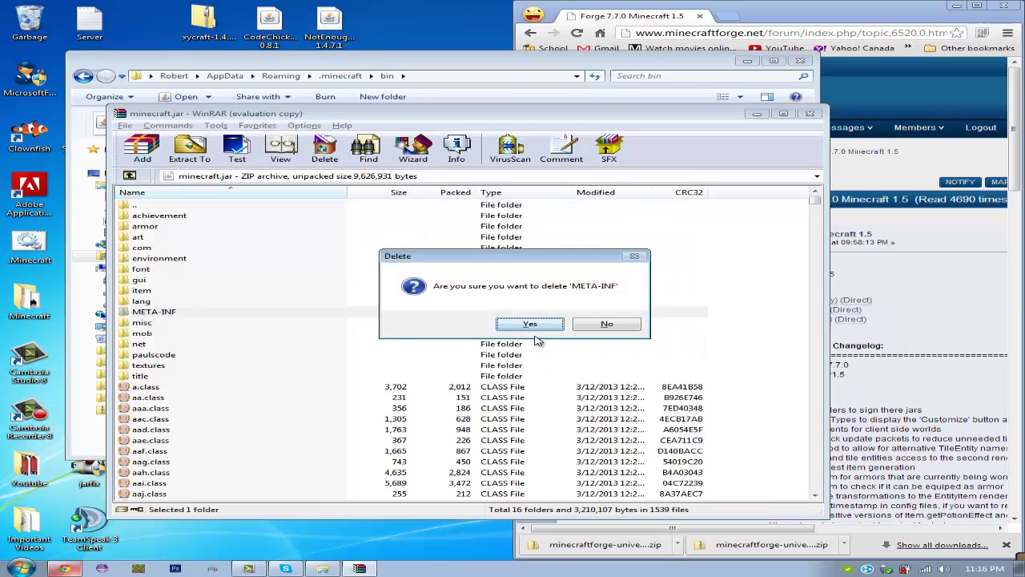
{"action": "left_click", "coordinate": [531, 323]}
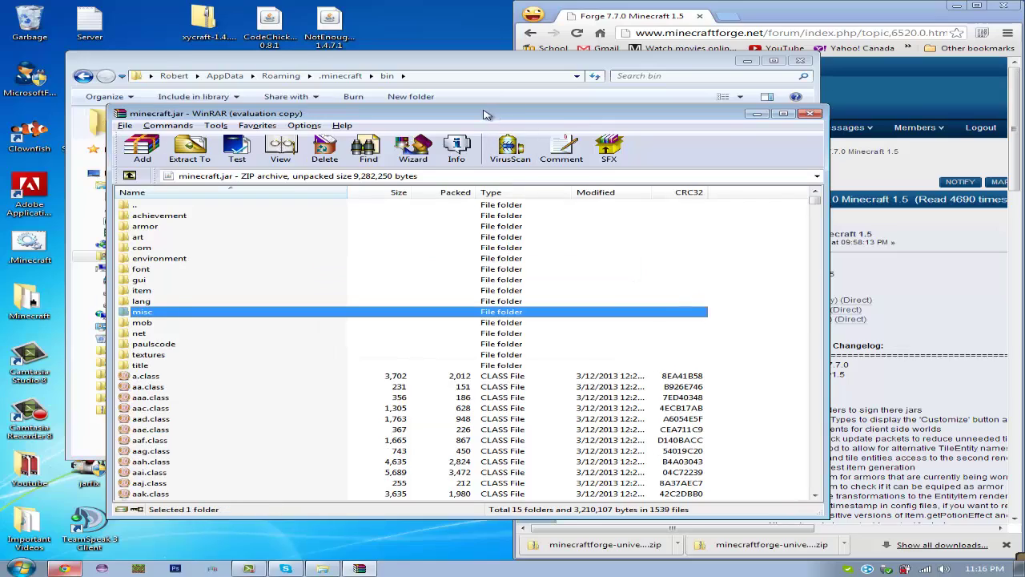
{"action": "left_click_drag", "start_coordinate": [493, 116], "coordinate": [386, 50]}
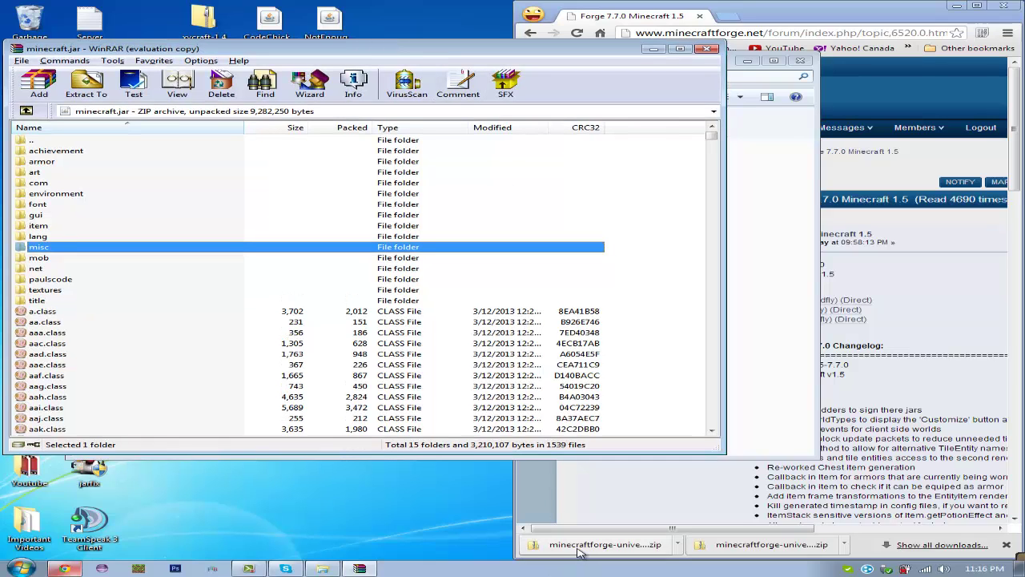
- Open minecraftforge-universal-1.5-7.7.0.582.zip from Downloads with WinRAR archiver
{"action": "left_click", "coordinate": [578, 549]}
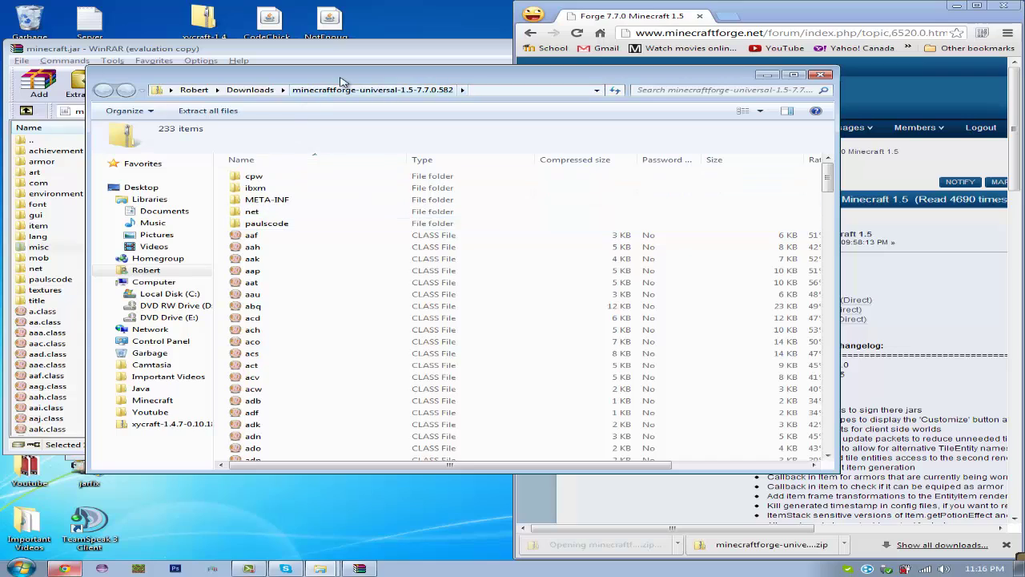
{"action": "left_click_drag", "start_coordinate": [322, 78], "coordinate": [429, 75]}
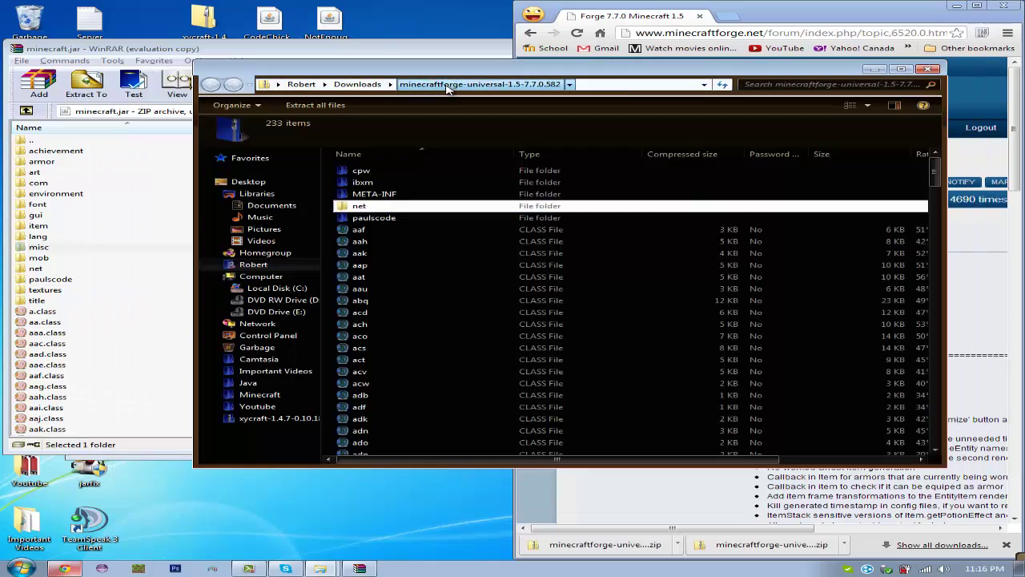
{"action": "key", "text": "alt+Up"}
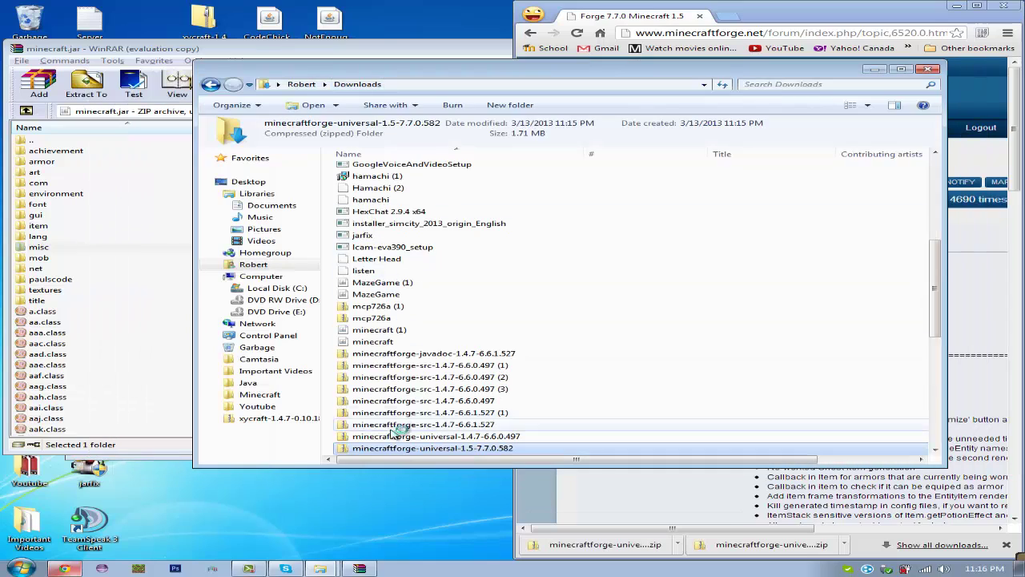
{"action": "right_click", "coordinate": [385, 448]}
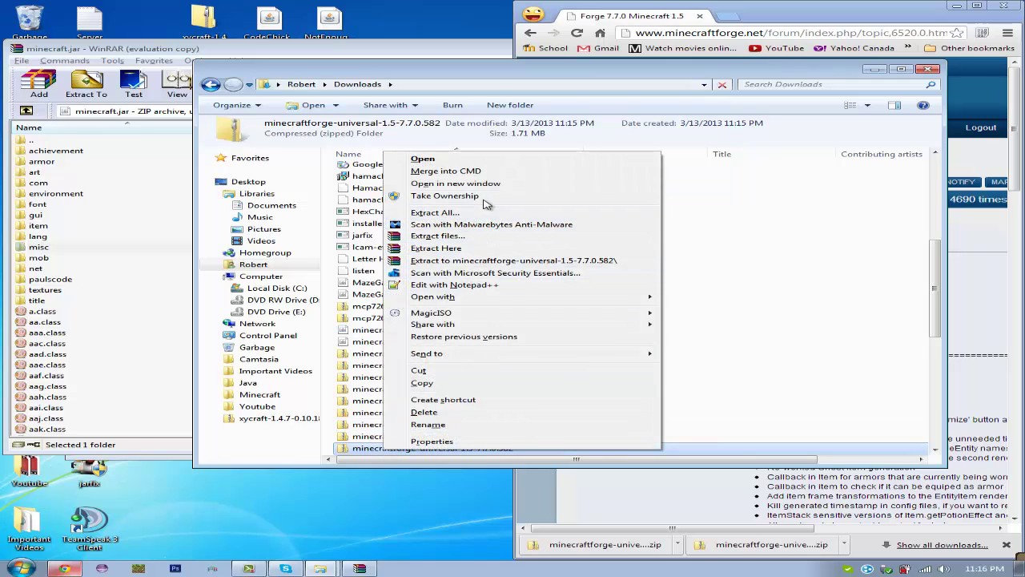
{"action": "mouse_move", "coordinate": [504, 300]}
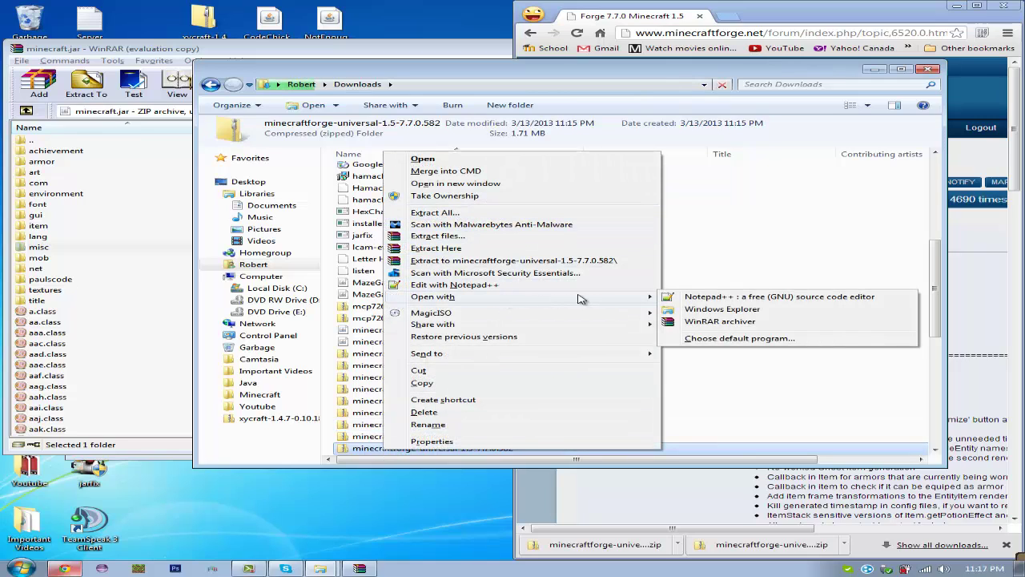
{"action": "left_click", "coordinate": [715, 322]}
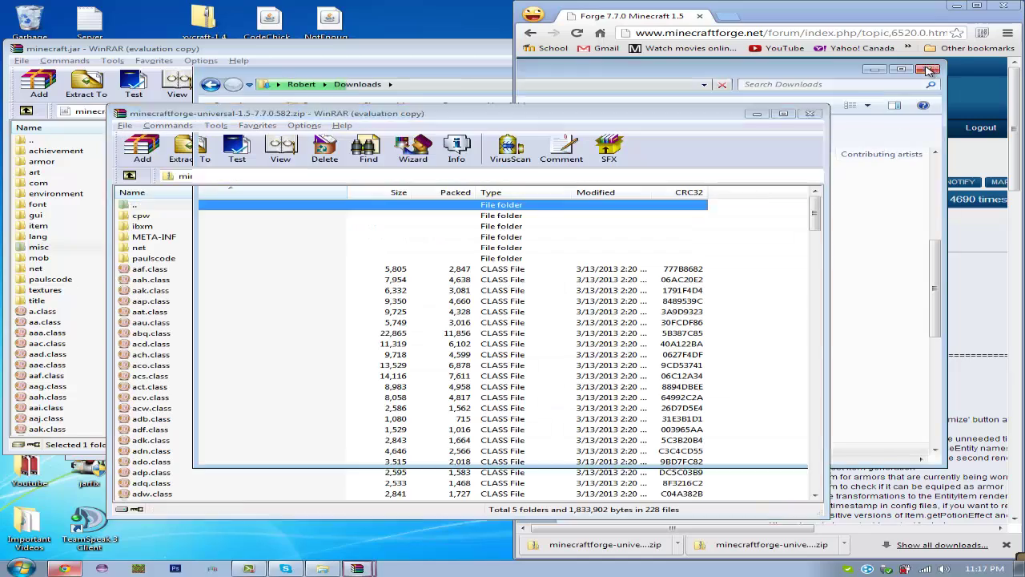
- Select all Forge universal folders and class files and drag them into minecraft.jar, confirming the add
{"action": "left_click", "coordinate": [588, 270]}
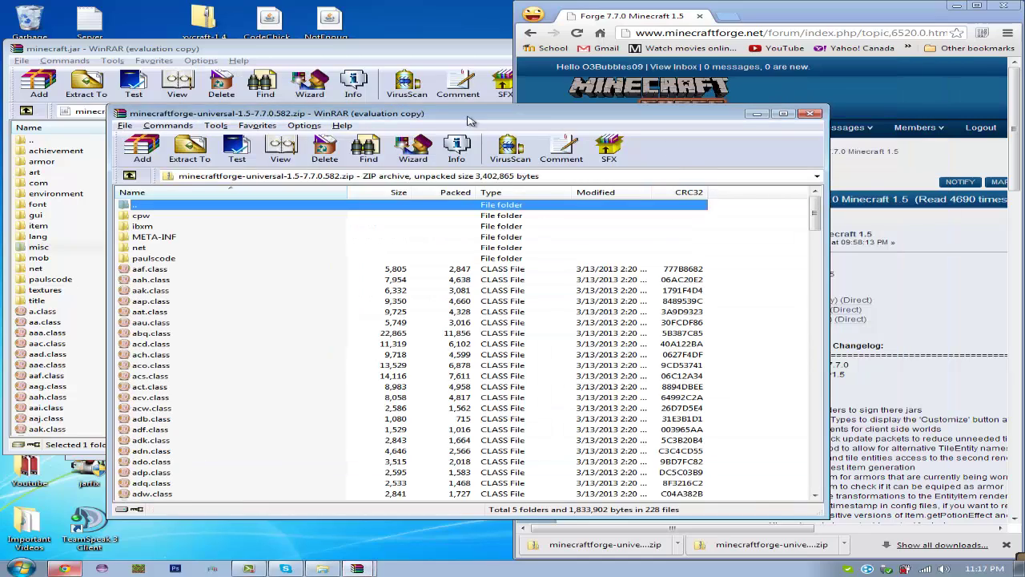
{"action": "left_click_drag", "start_coordinate": [453, 119], "coordinate": [772, 81]}
{"action": "left_click", "coordinate": [600, 255]}
{"action": "key", "text": "ctrl+a"}
{"action": "left_click", "coordinate": [462, 170], "text": "ctrl"}
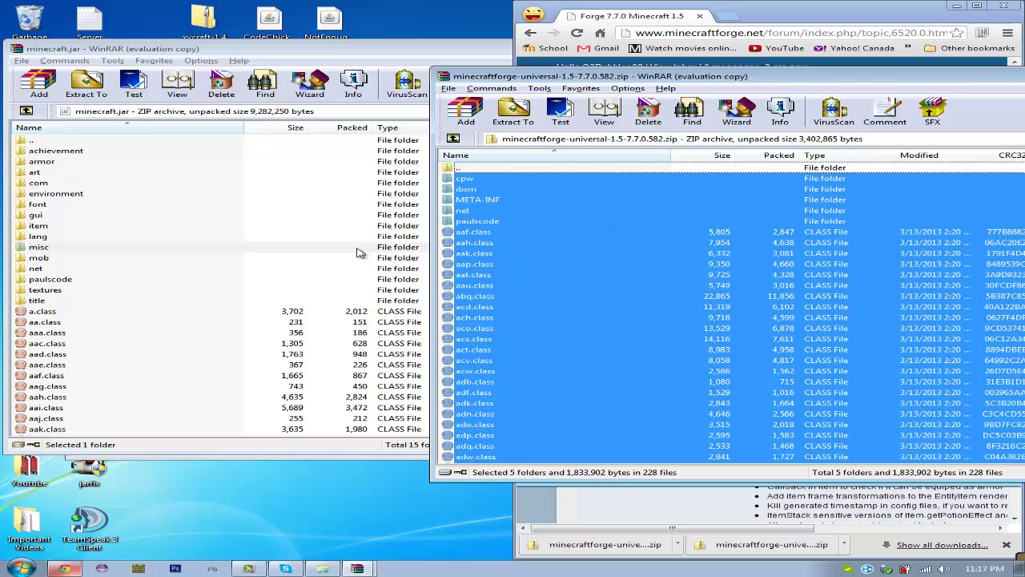
{"action": "left_click_drag", "start_coordinate": [695, 251], "coordinate": [171, 374]}
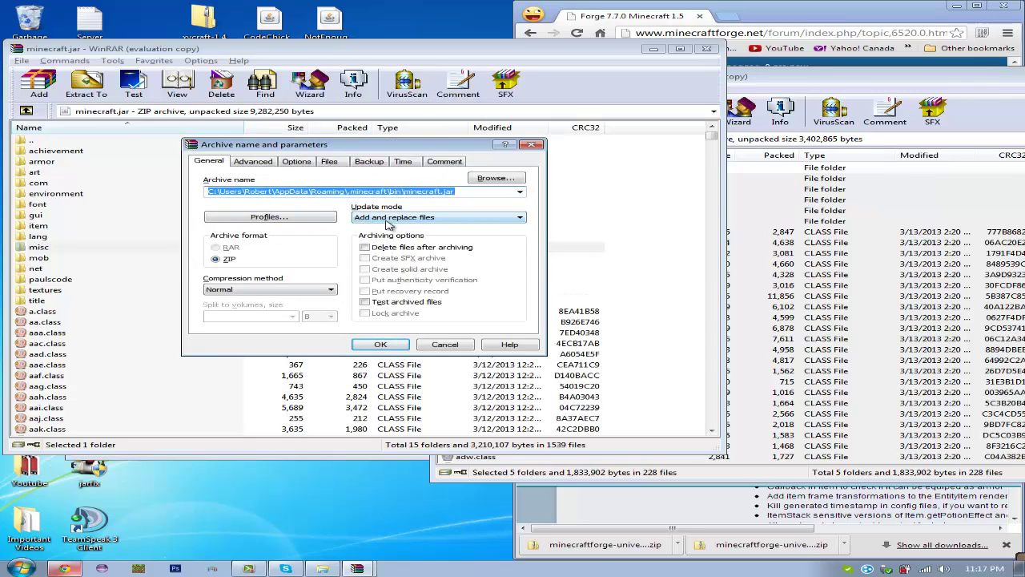
{"action": "left_click", "coordinate": [381, 345]}
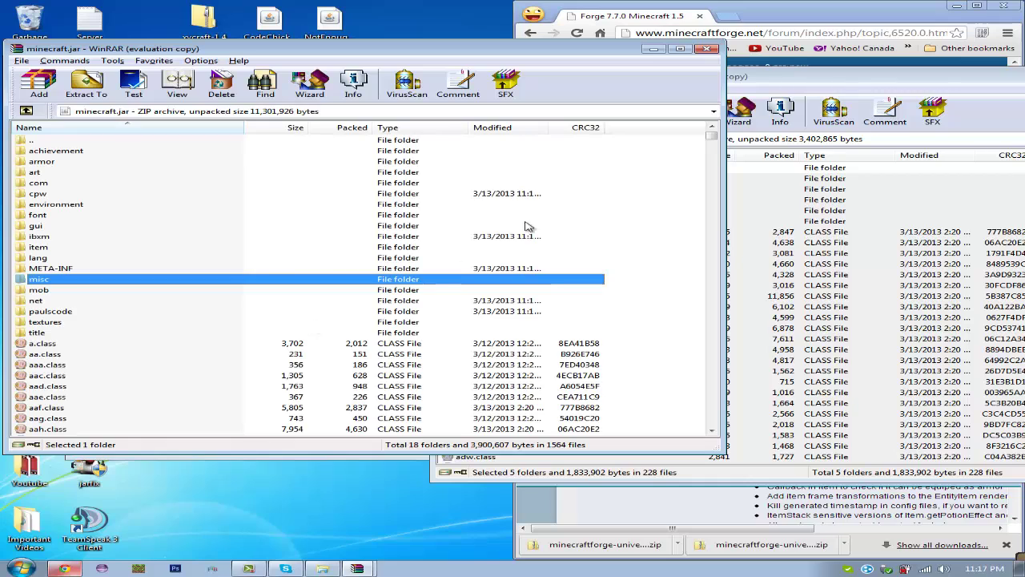
- Close the minecraft.jar and Forge WinRAR windows and the bin folder window
{"action": "left_click", "coordinate": [706, 51]}
{"action": "left_click_drag", "start_coordinate": [893, 80], "coordinate": [652, 105]}
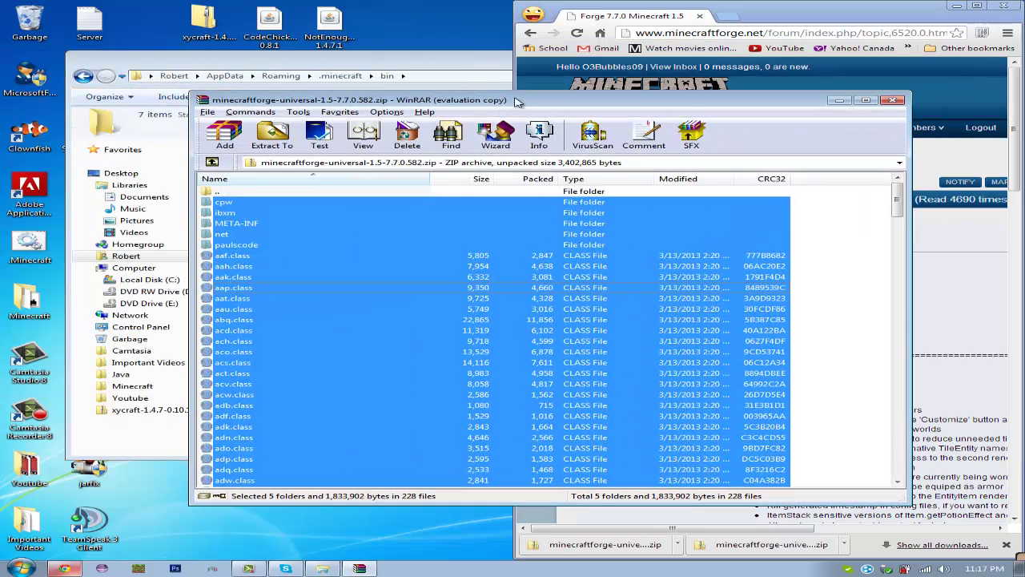
{"action": "left_click", "coordinate": [893, 100]}
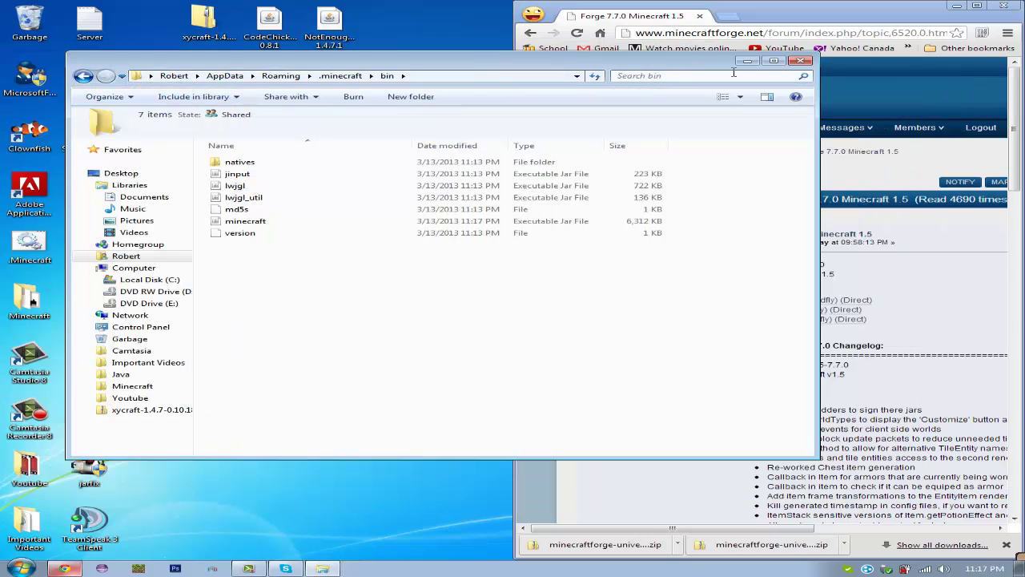
{"action": "left_click", "coordinate": [801, 63]}
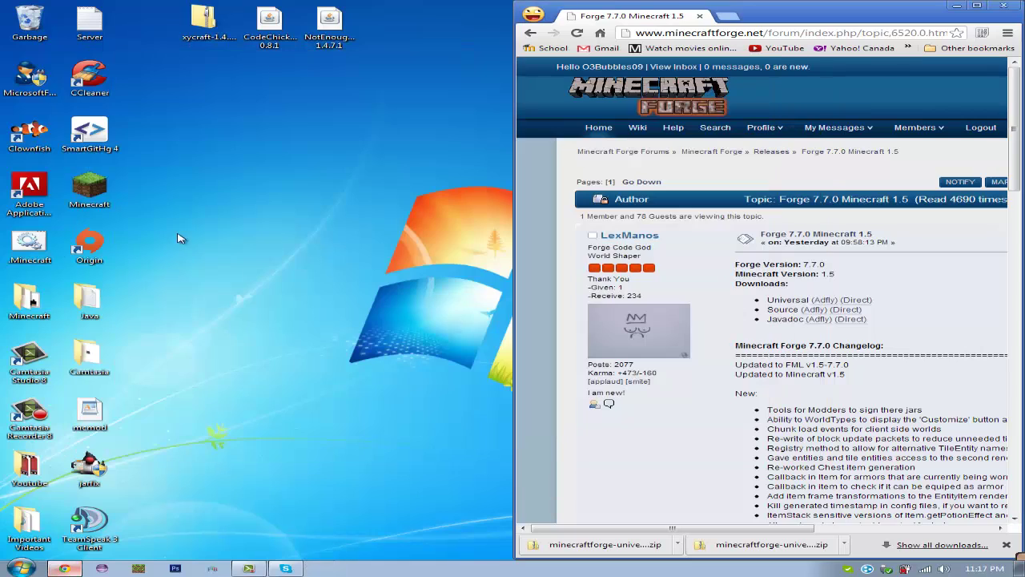
- Start the desktop Minecraft launcher and log in to launch Minecraft 1.5 with Forge
{"action": "double_click", "coordinate": [94, 192]}
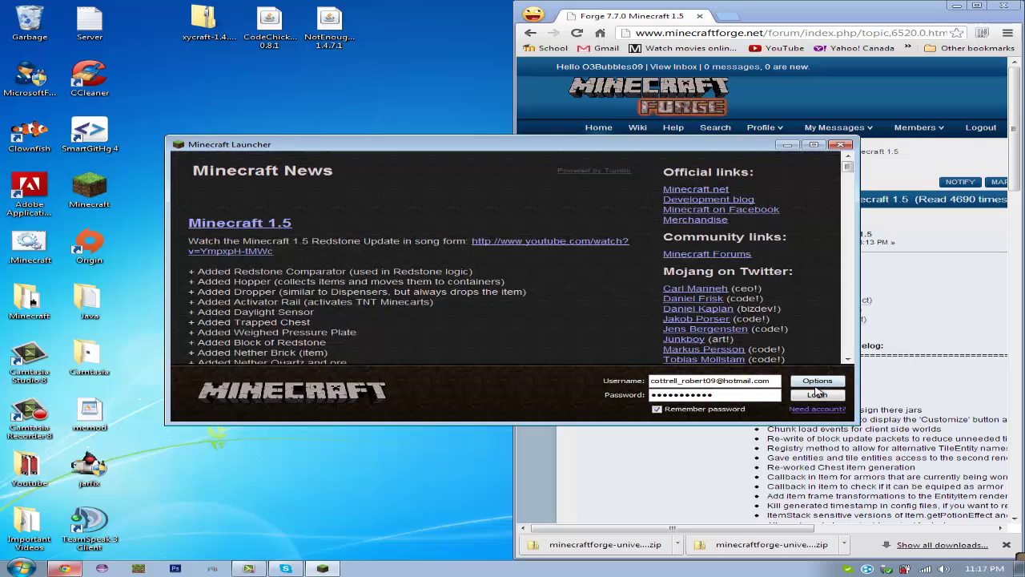
{"action": "left_click", "coordinate": [816, 394]}
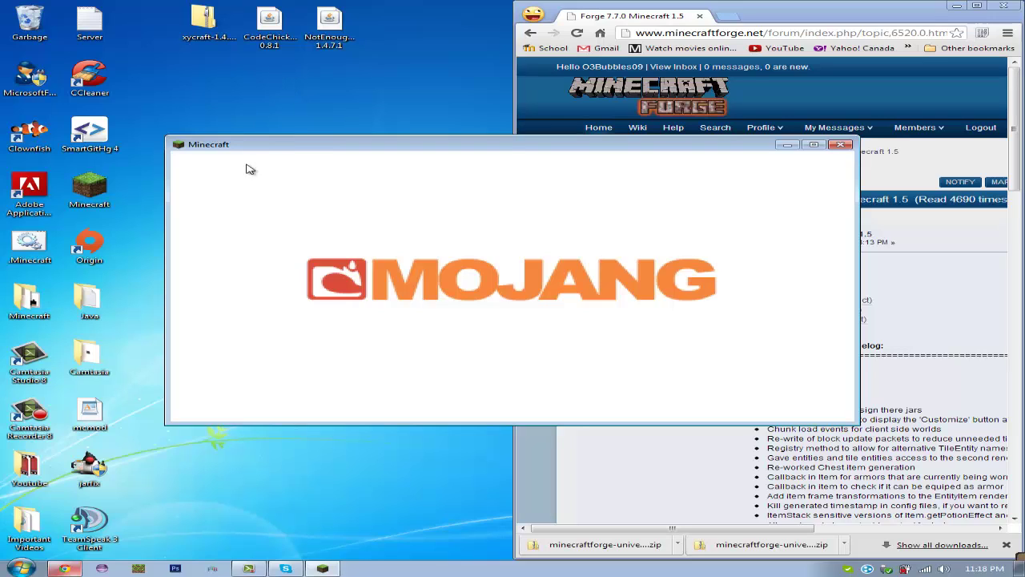
{"action": "left_click", "coordinate": [250, 567]}
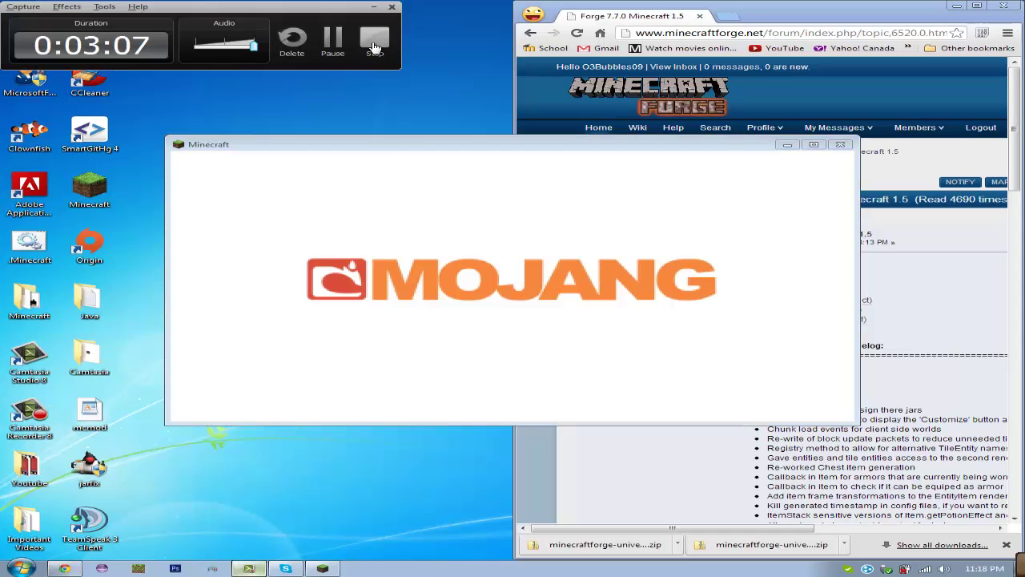